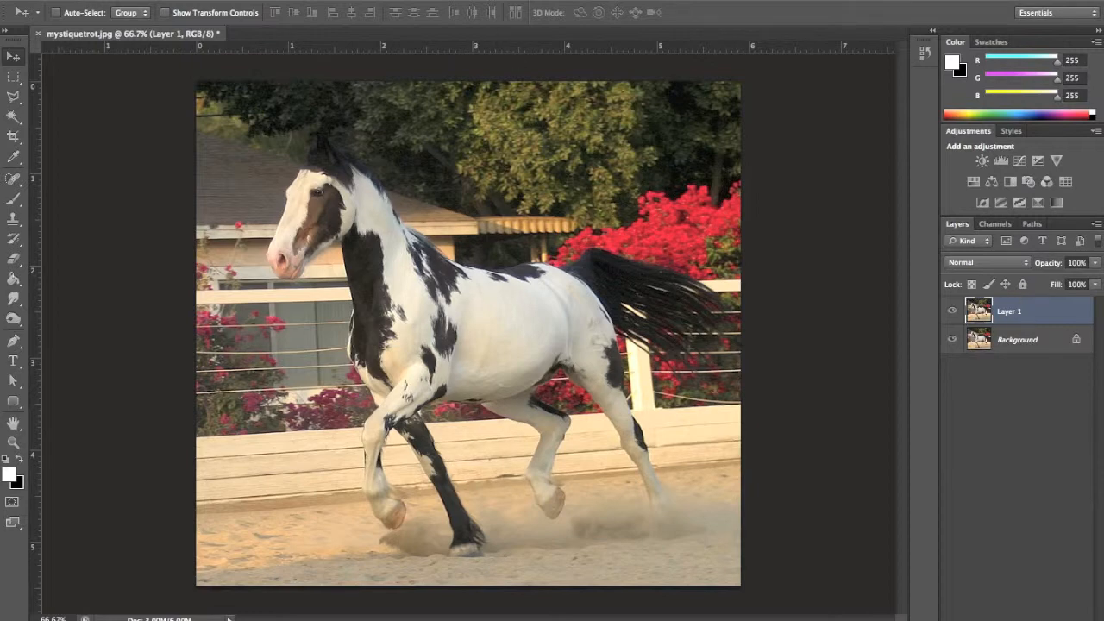
# - Apply a Motion Blur to Layer 1 with an angle of -4° and a distance of 32 pixels
pyautogui.click(367, 0)
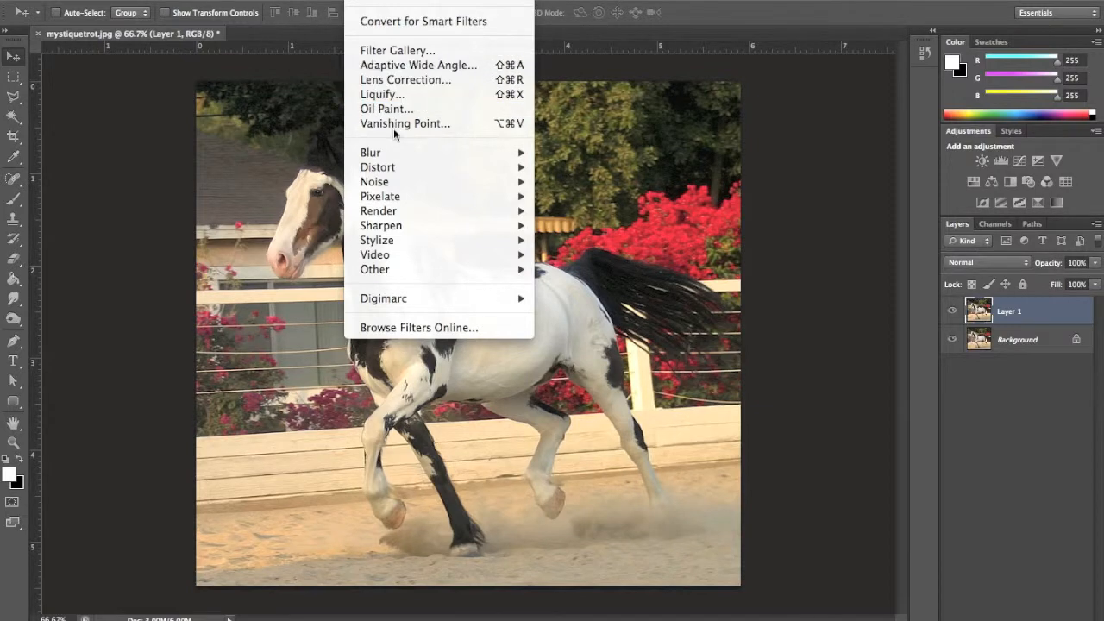
pyautogui.moveTo(398, 148)
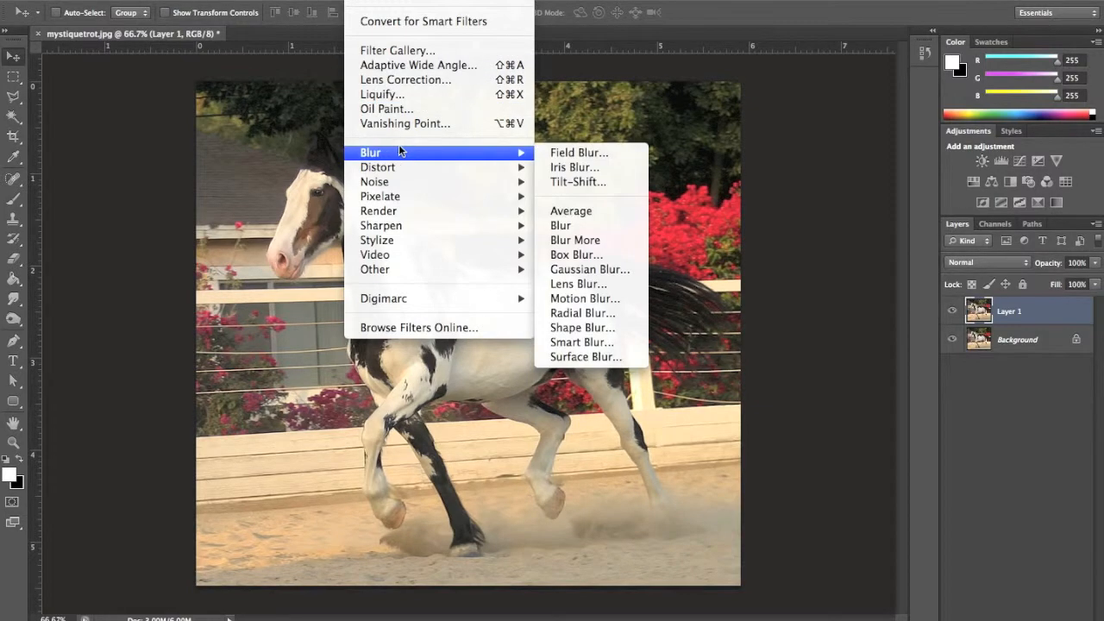
pyautogui.click(583, 299)
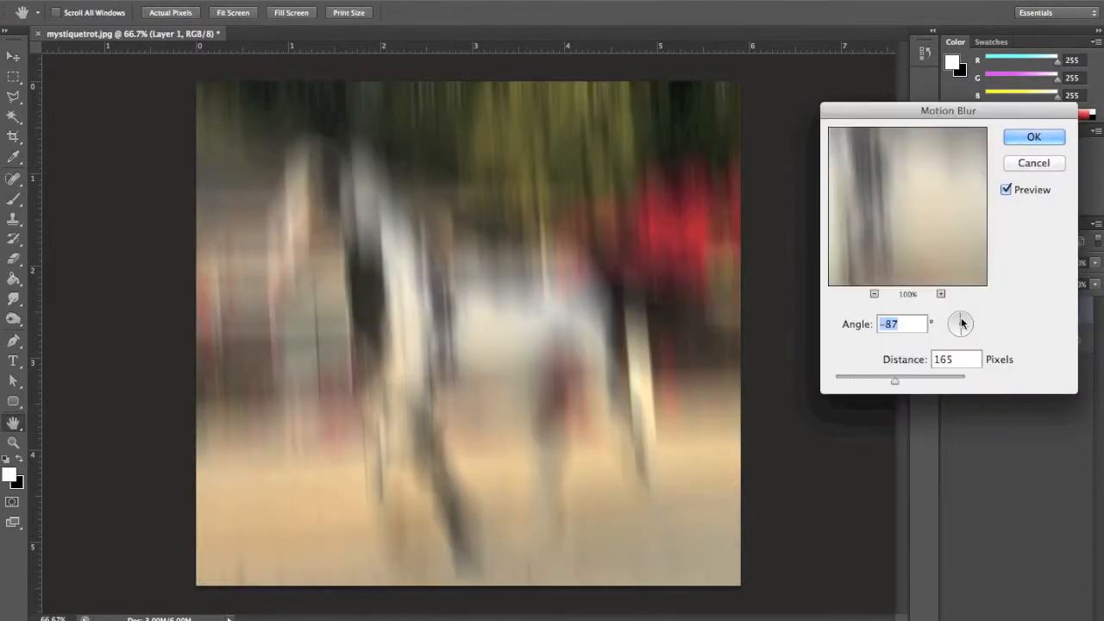
pyautogui.moveTo(962, 322); pyautogui.dragTo(972, 328)
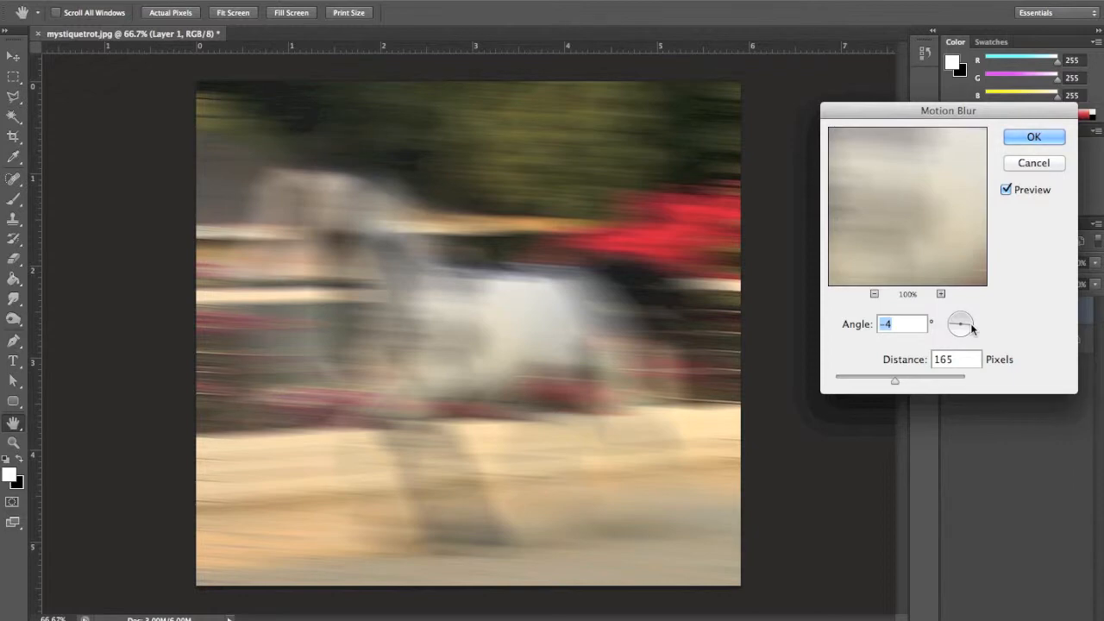
pyautogui.moveTo(888, 380); pyautogui.dragTo(851, 383)
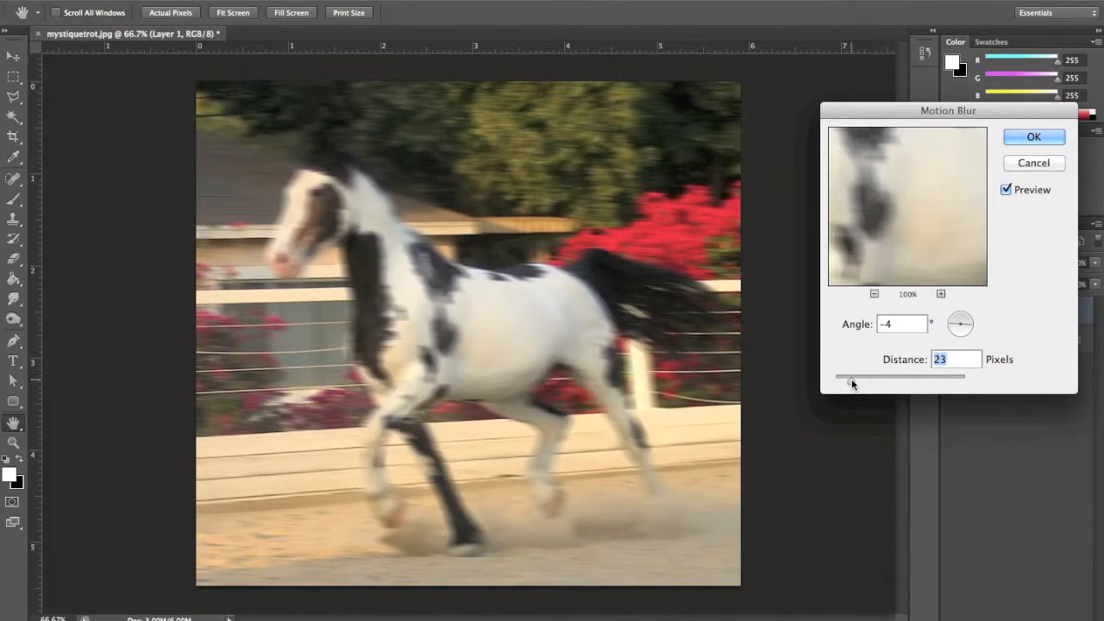
pyautogui.click(855, 380)
pyautogui.moveTo(855, 380); pyautogui.dragTo(858, 379)
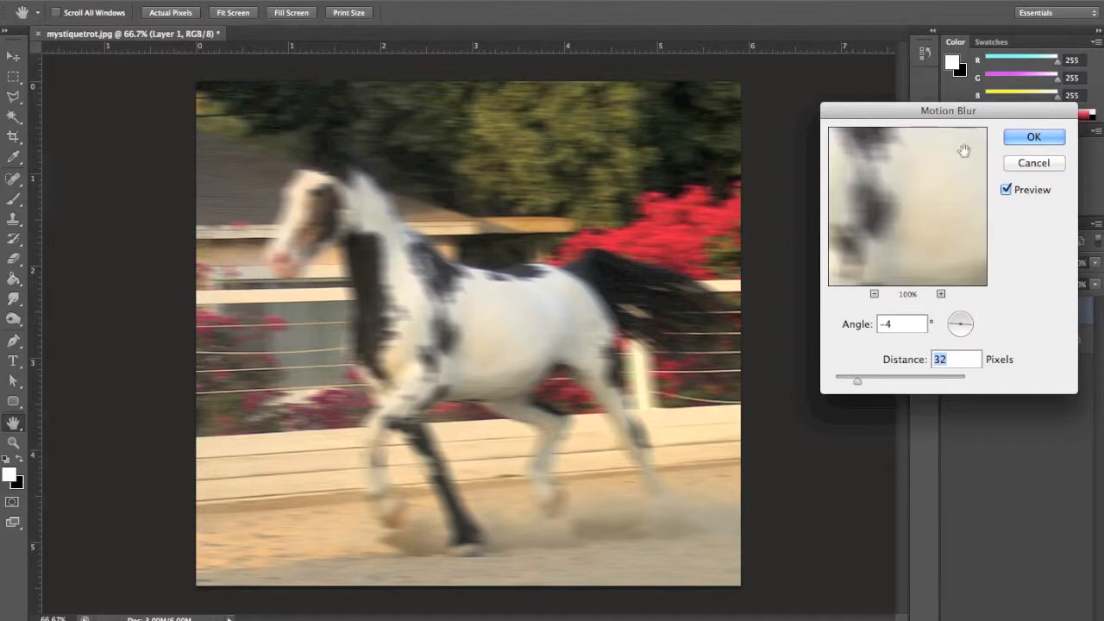
pyautogui.click(1027, 139)
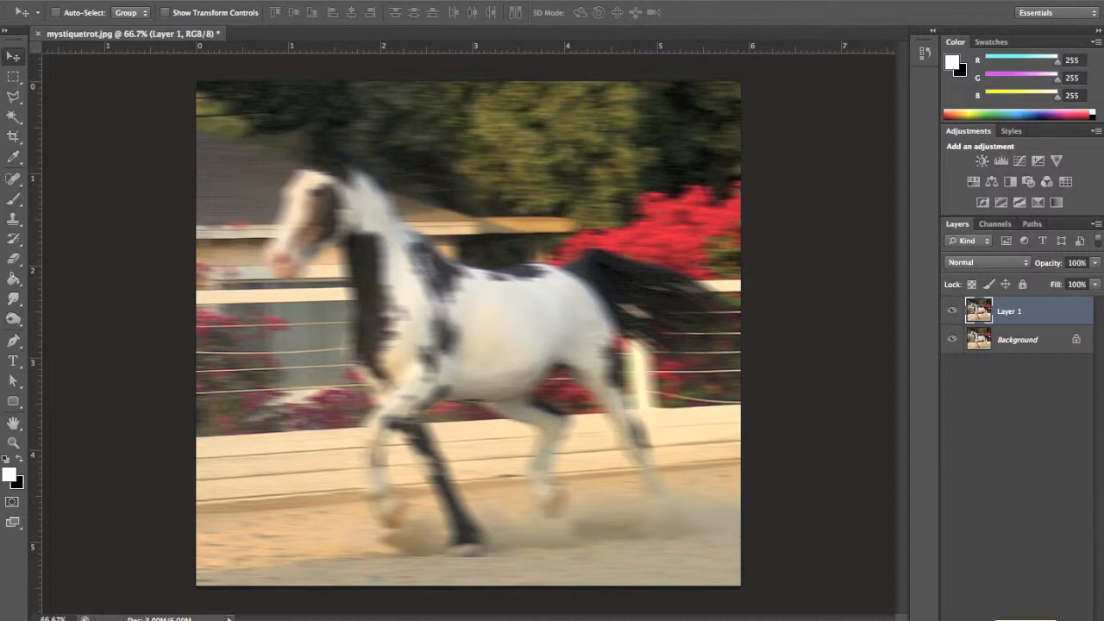
# - Add a layer mask to Layer 1 and set up a soft-edged Brush tool with black as the painting colour
pyautogui.click(998, 618)
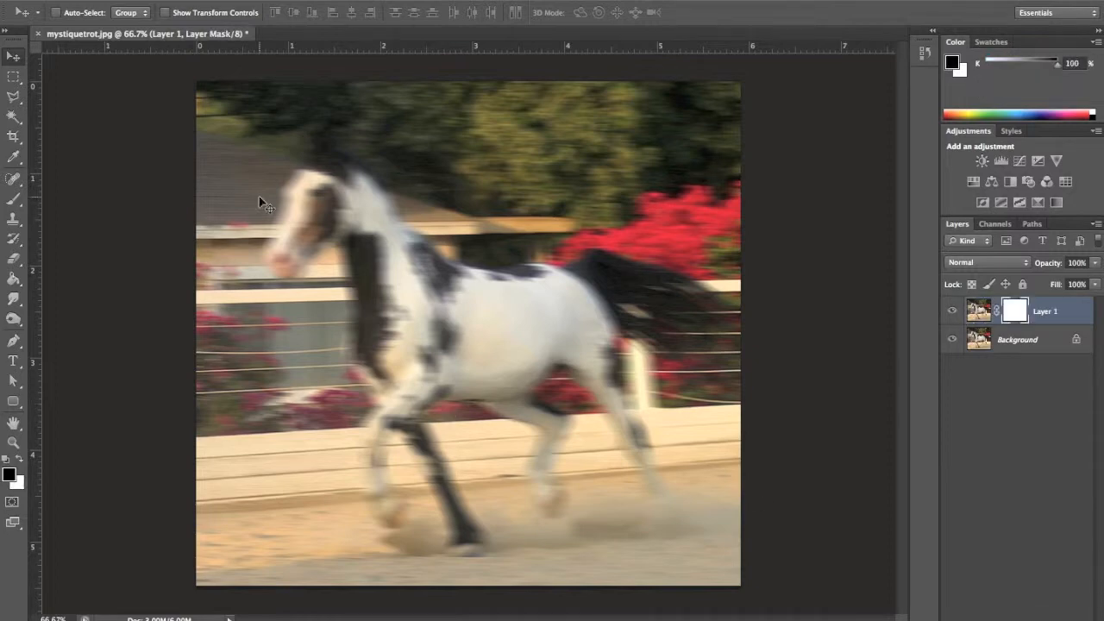
pyautogui.click(18, 201)
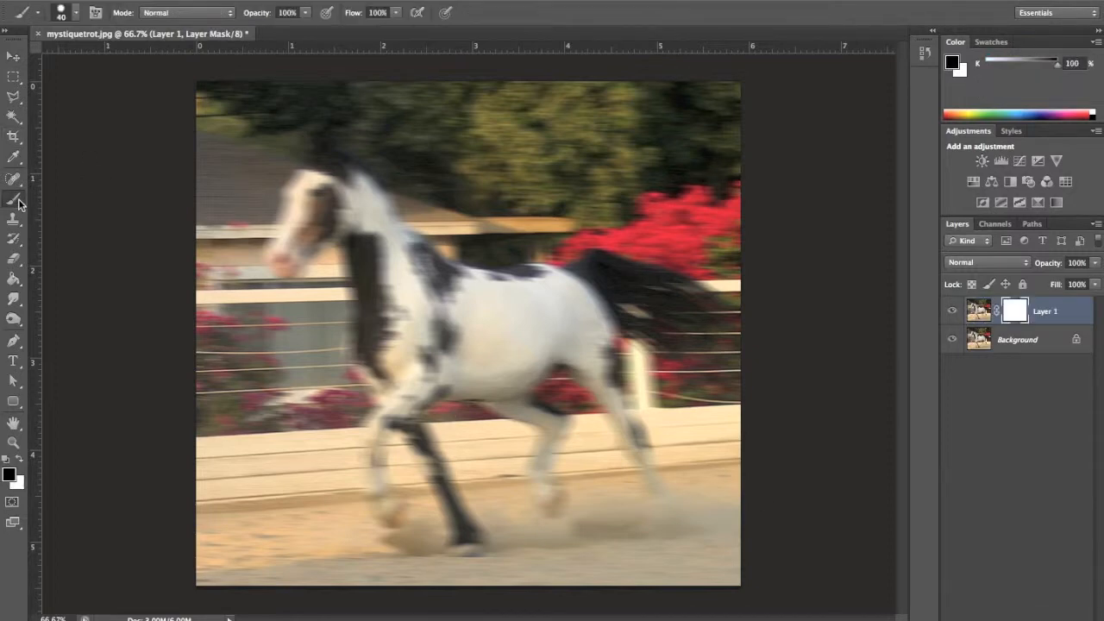
pyautogui.click(71, 17)
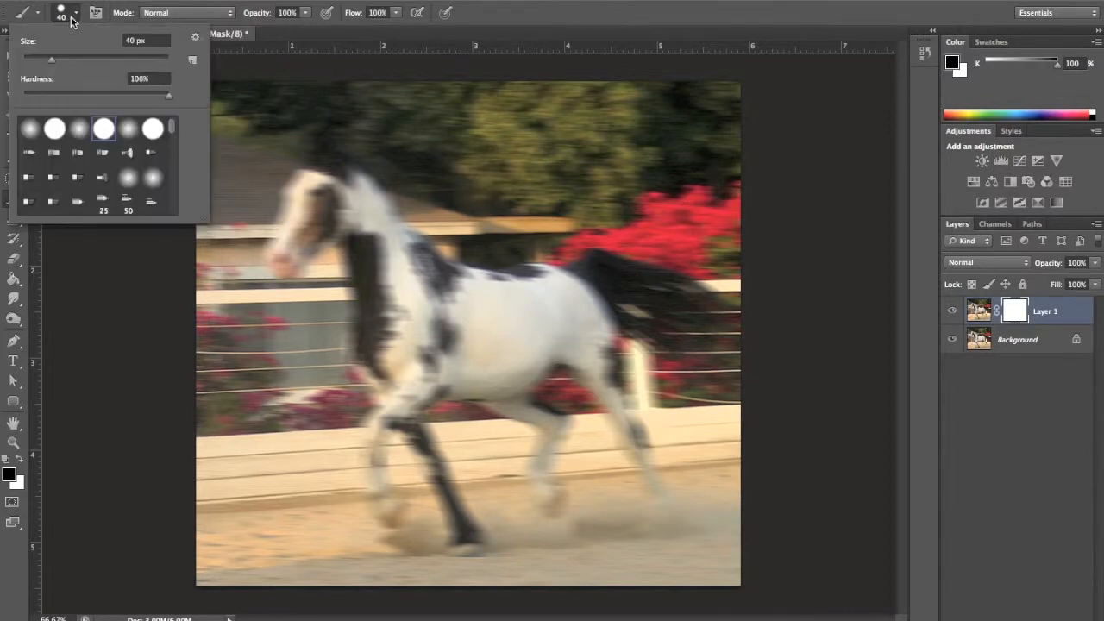
pyautogui.moveTo(68, 93); pyautogui.dragTo(19, 95)
pyautogui.click(285, 36)
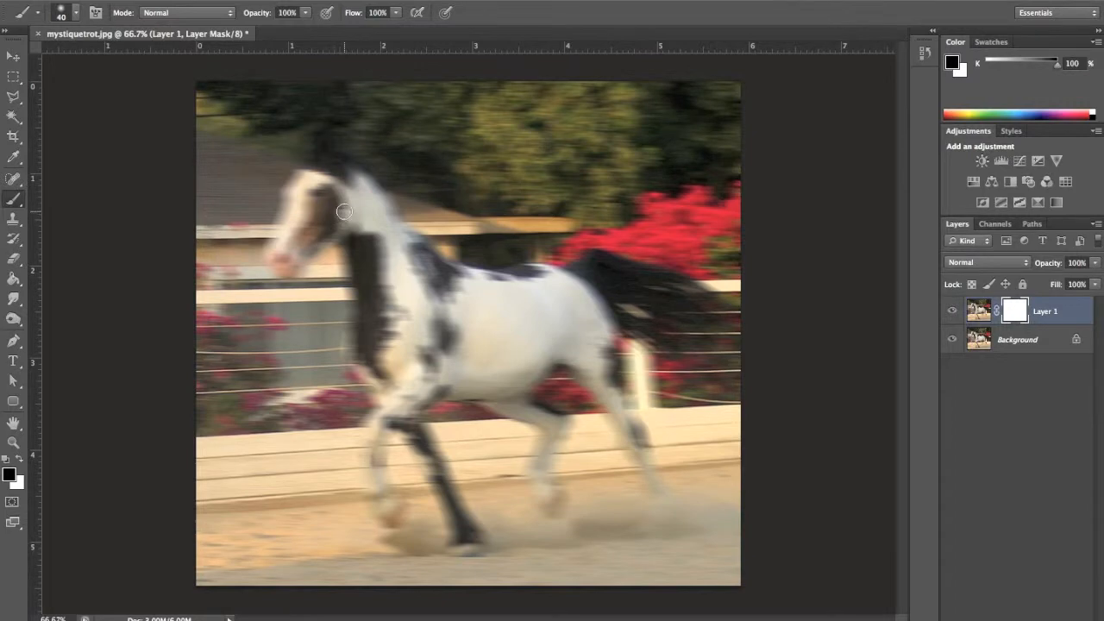
# - Enlarge the brush to 200 px and paint the mask over the horse's chest, plus the head and neck at 40% opacity
pyautogui.press(']')
pyautogui.press(']')
pyautogui.press(']')
pyautogui.press(']')
pyautogui.press(']')
pyautogui.press(']')
pyautogui.press(']')
pyautogui.press(']')
pyautogui.press(']')
pyautogui.press(']')
pyautogui.press(']')
pyautogui.moveTo(390, 326)
pyautogui.mouseDown()
pyautogui.moveTo(370, 313)
pyautogui.moveTo(321, 206)
pyautogui.mouseUp()
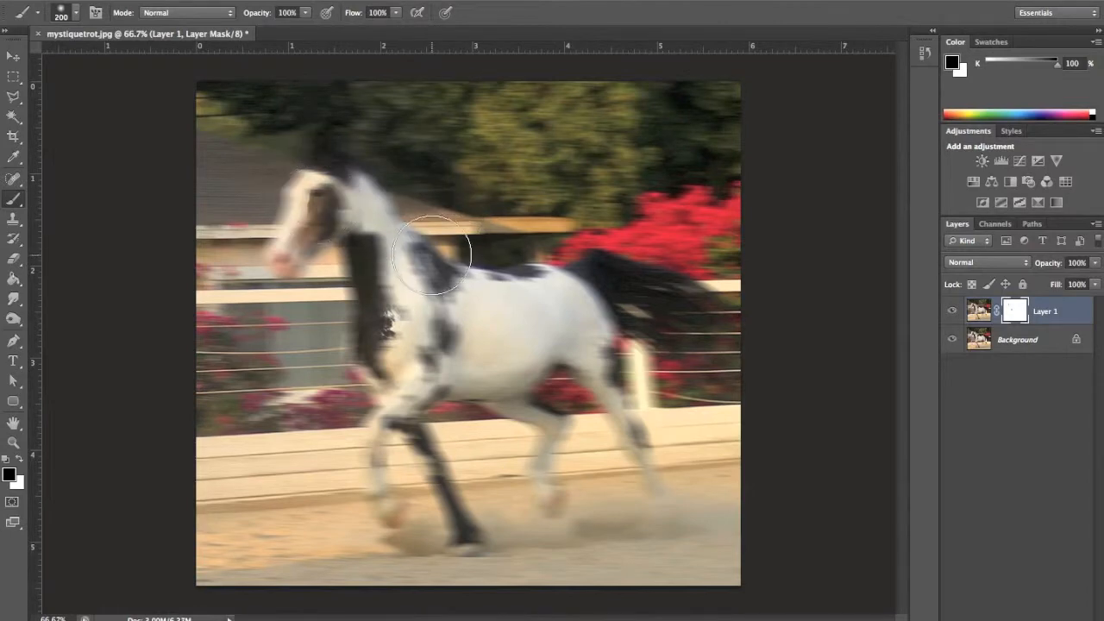
pyautogui.press('4')
pyautogui.moveTo(310, 198)
pyautogui.mouseDown()
pyautogui.moveTo(296, 241)
pyautogui.moveTo(302, 194)
pyautogui.moveTo(337, 201)
pyautogui.moveTo(330, 191)
pyautogui.moveTo(343, 206)
pyautogui.moveTo(309, 206)
pyautogui.moveTo(282, 256)
pyautogui.moveTo(322, 206)
pyautogui.moveTo(290, 236)
pyautogui.moveTo(334, 216)
pyautogui.moveTo(363, 253)
pyautogui.moveTo(350, 219)
pyautogui.moveTo(396, 275)
pyautogui.moveTo(357, 234)
pyautogui.moveTo(350, 196)
pyautogui.moveTo(381, 244)
pyautogui.moveTo(373, 218)
pyautogui.moveTo(389, 233)
pyautogui.moveTo(350, 187)
pyautogui.moveTo(382, 244)
pyautogui.mouseUp()
# - With a 100 px brush at 40% opacity, paint the mask over the horse's raised front leg to bring back its sharpness
pyautogui.press('[')
pyautogui.press('[')
pyautogui.press('[')
pyautogui.press('[')
pyautogui.press('[')
pyautogui.press('[')
pyautogui.press('[')
pyautogui.press('[')
pyautogui.press('[')
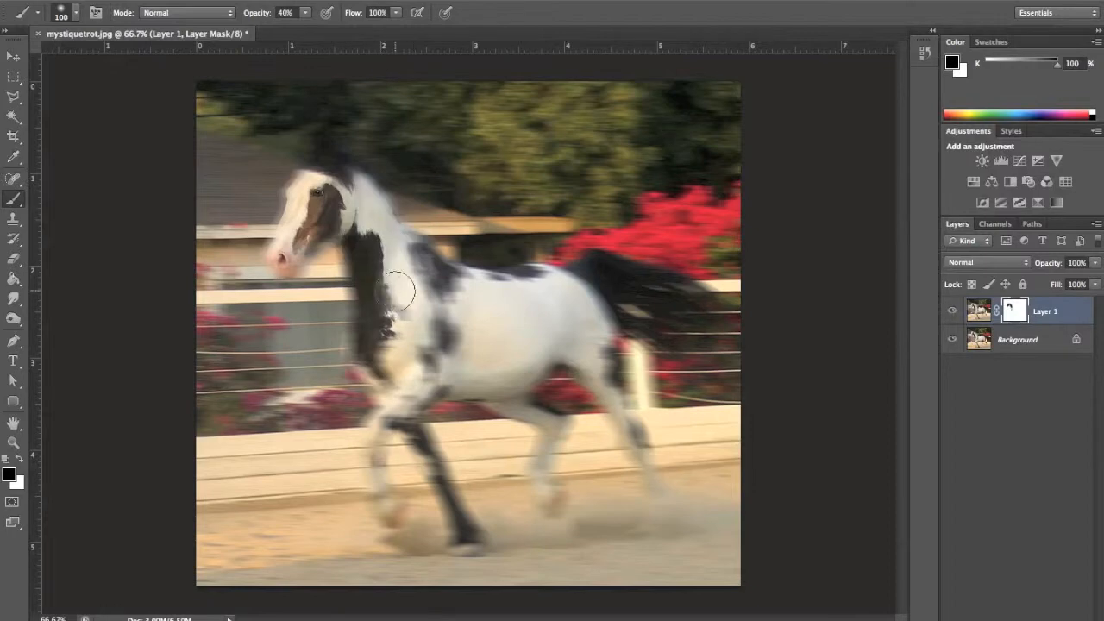
pyautogui.press(']')
pyautogui.press(']')
pyautogui.press(']')
pyautogui.press(']')
pyautogui.press(']')
pyautogui.press(']')
pyautogui.click(379, 421)
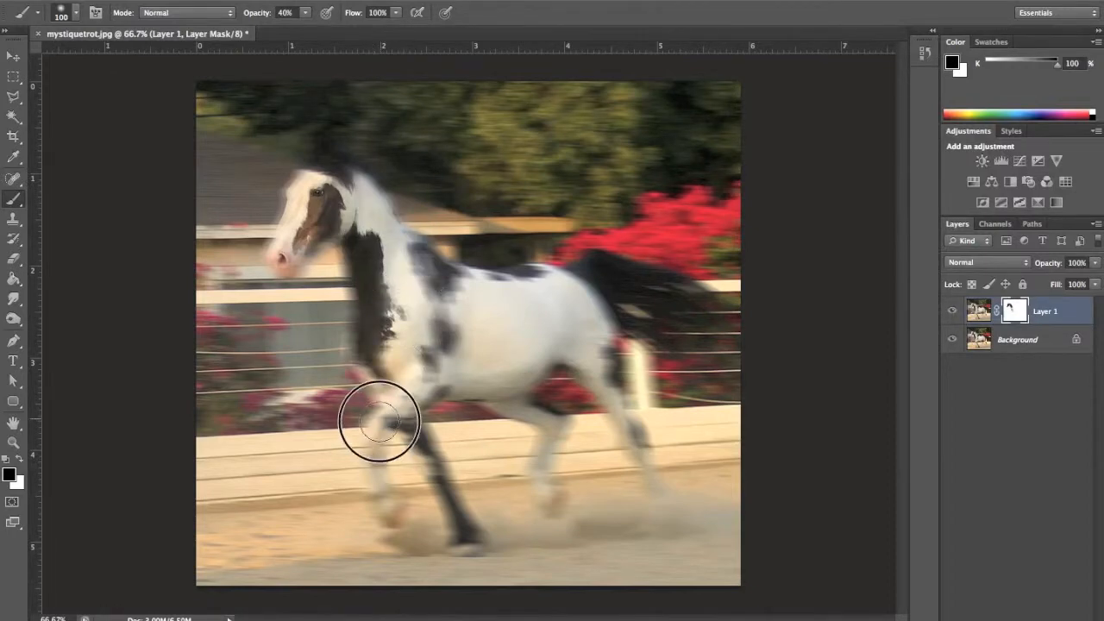
pyautogui.moveTo(385, 413); pyautogui.dragTo(410, 404)
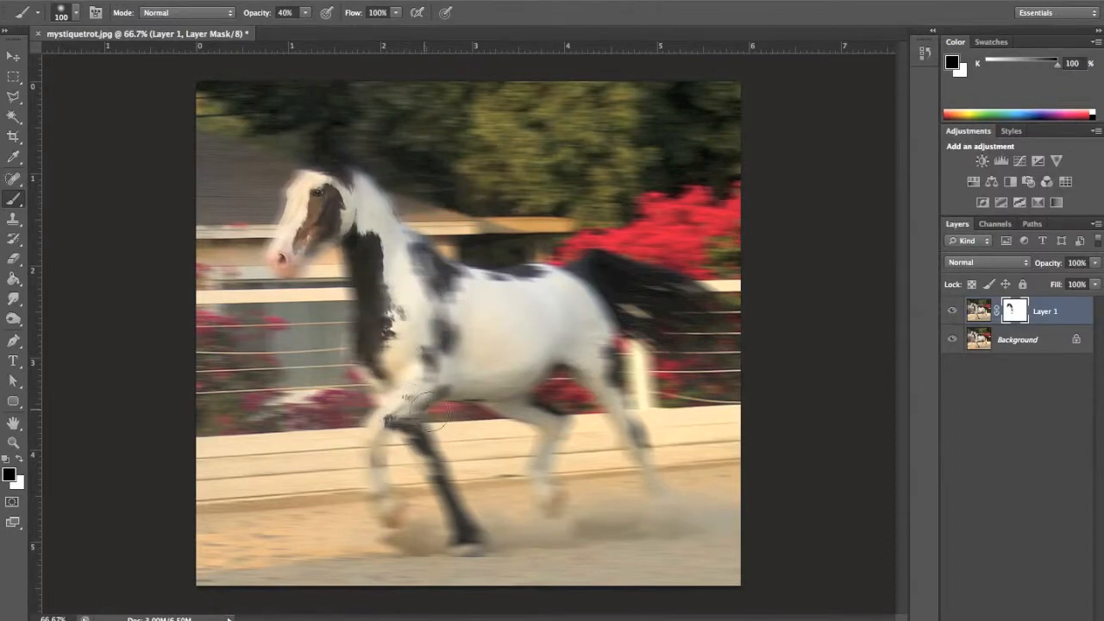
pyautogui.moveTo(377, 493); pyautogui.dragTo(372, 469)
pyautogui.click(373, 456)
# - Paint the mask along the horse's neck, face, muzzle and front chest edge to restore more sharp detail there
pyautogui.moveTo(380, 388)
pyautogui.mouseDown()
pyautogui.moveTo(357, 348)
pyautogui.moveTo(371, 371)
pyautogui.moveTo(357, 252)
pyautogui.moveTo(355, 280)
pyautogui.moveTo(354, 269)
pyautogui.mouseUp()
pyautogui.moveTo(329, 227)
pyautogui.mouseDown()
pyautogui.moveTo(290, 265)
pyautogui.moveTo(293, 230)
pyautogui.moveTo(285, 247)
pyautogui.moveTo(324, 148)
pyautogui.moveTo(304, 169)
pyautogui.moveTo(307, 183)
pyautogui.moveTo(393, 233)
pyautogui.mouseUp()
pyautogui.moveTo(324, 177)
pyautogui.mouseDown()
pyautogui.moveTo(323, 150)
pyautogui.moveTo(306, 152)
pyautogui.moveTo(313, 161)
pyautogui.moveTo(281, 192)
pyautogui.moveTo(265, 253)
pyautogui.moveTo(265, 241)
pyautogui.mouseUp()
pyautogui.click(282, 202)
pyautogui.click(276, 275)
pyautogui.click(302, 261)
pyautogui.click(307, 244)
pyautogui.moveTo(365, 323)
pyautogui.mouseDown()
pyautogui.moveTo(348, 353)
pyautogui.moveTo(360, 353)
pyautogui.mouseUp()
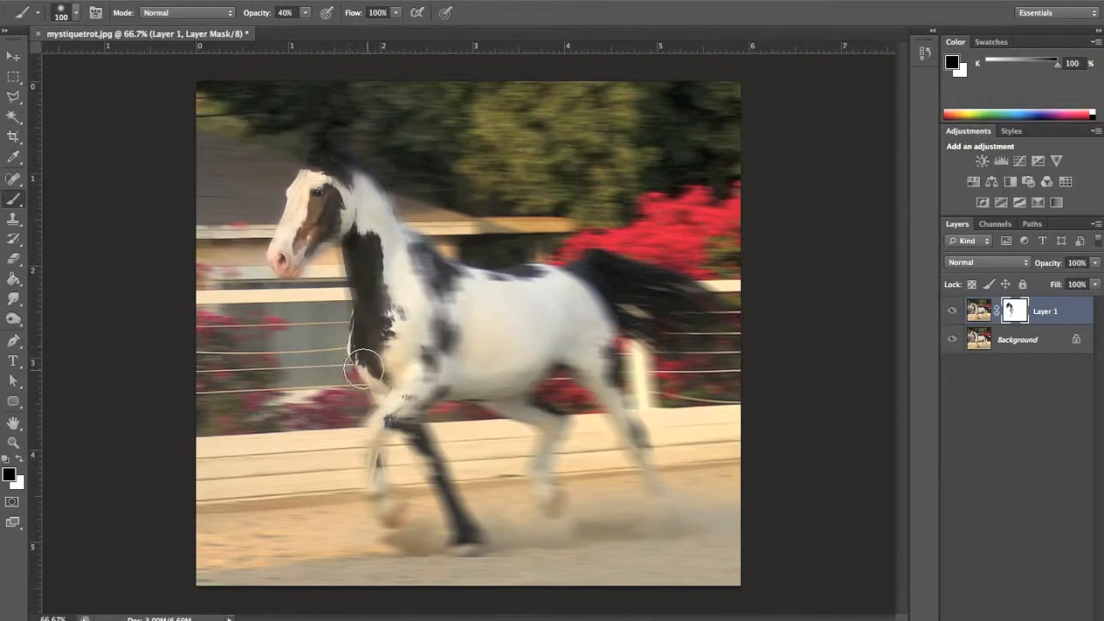
# - Lightly paint the mask over the horse's shoulder, body and legs at 10% opacity with up to a 250 px brush, and compare with Layer 1 hidden
pyautogui.press('1')
pyautogui.moveTo(346, 168)
pyautogui.mouseDown()
pyautogui.moveTo(377, 204)
pyautogui.moveTo(353, 175)
pyautogui.mouseUp()
pyautogui.moveTo(427, 280)
pyautogui.mouseDown()
pyautogui.moveTo(397, 250)
pyautogui.moveTo(423, 281)
pyautogui.mouseUp()
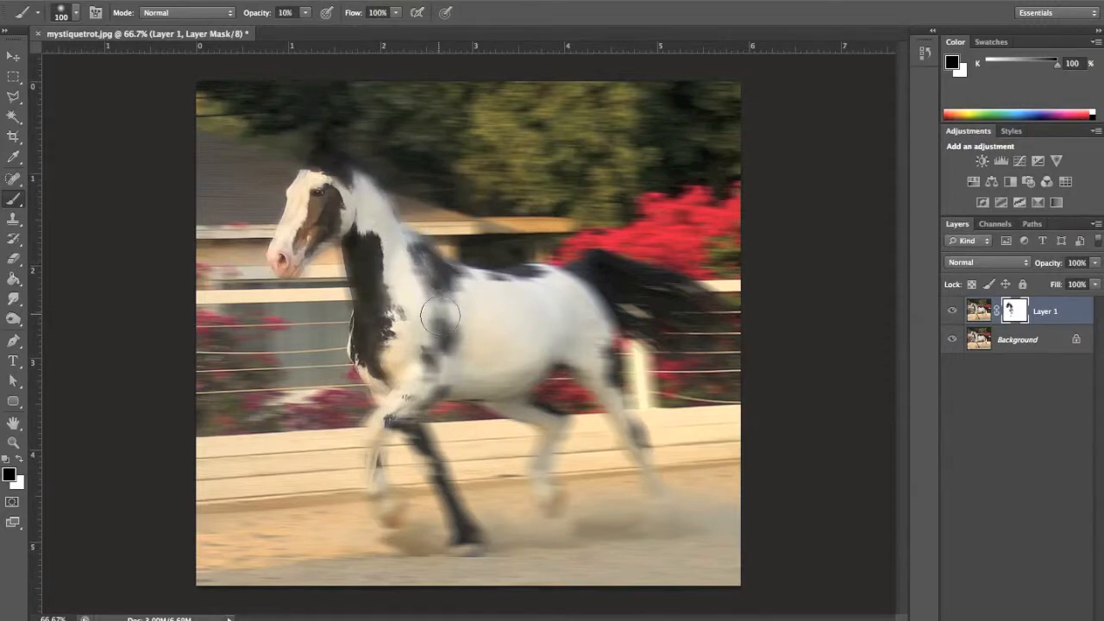
pyautogui.press(']')
pyautogui.press(']')
pyautogui.press(']')
pyautogui.moveTo(444, 349)
pyautogui.mouseDown()
pyautogui.moveTo(420, 374)
pyautogui.moveTo(430, 381)
pyautogui.moveTo(451, 371)
pyautogui.moveTo(421, 308)
pyautogui.moveTo(434, 321)
pyautogui.moveTo(516, 300)
pyautogui.moveTo(620, 321)
pyautogui.moveTo(353, 221)
pyautogui.moveTo(347, 189)
pyautogui.moveTo(396, 237)
pyautogui.moveTo(341, 185)
pyautogui.moveTo(532, 342)
pyautogui.moveTo(554, 345)
pyautogui.moveTo(426, 313)
pyautogui.moveTo(462, 361)
pyautogui.moveTo(592, 355)
pyautogui.moveTo(589, 398)
pyautogui.moveTo(601, 385)
pyautogui.moveTo(580, 358)
pyautogui.moveTo(601, 381)
pyautogui.moveTo(563, 332)
pyautogui.moveTo(542, 357)
pyautogui.moveTo(464, 370)
pyautogui.moveTo(541, 340)
pyautogui.moveTo(478, 305)
pyautogui.moveTo(533, 305)
pyautogui.moveTo(516, 289)
pyautogui.moveTo(457, 279)
pyautogui.moveTo(526, 277)
pyautogui.moveTo(528, 353)
pyautogui.moveTo(471, 382)
pyautogui.moveTo(544, 436)
pyautogui.moveTo(533, 469)
pyautogui.moveTo(545, 497)
pyautogui.moveTo(547, 461)
pyautogui.moveTo(553, 493)
pyautogui.moveTo(537, 397)
pyautogui.moveTo(649, 450)
pyautogui.moveTo(454, 488)
pyautogui.mouseUp()
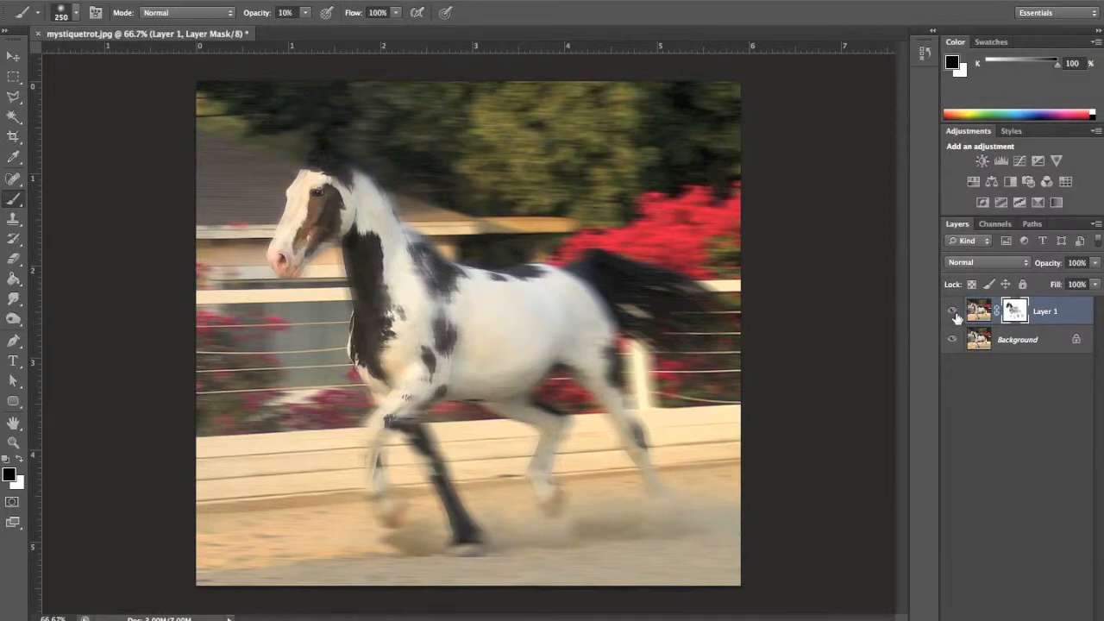
pyautogui.click(953, 313)
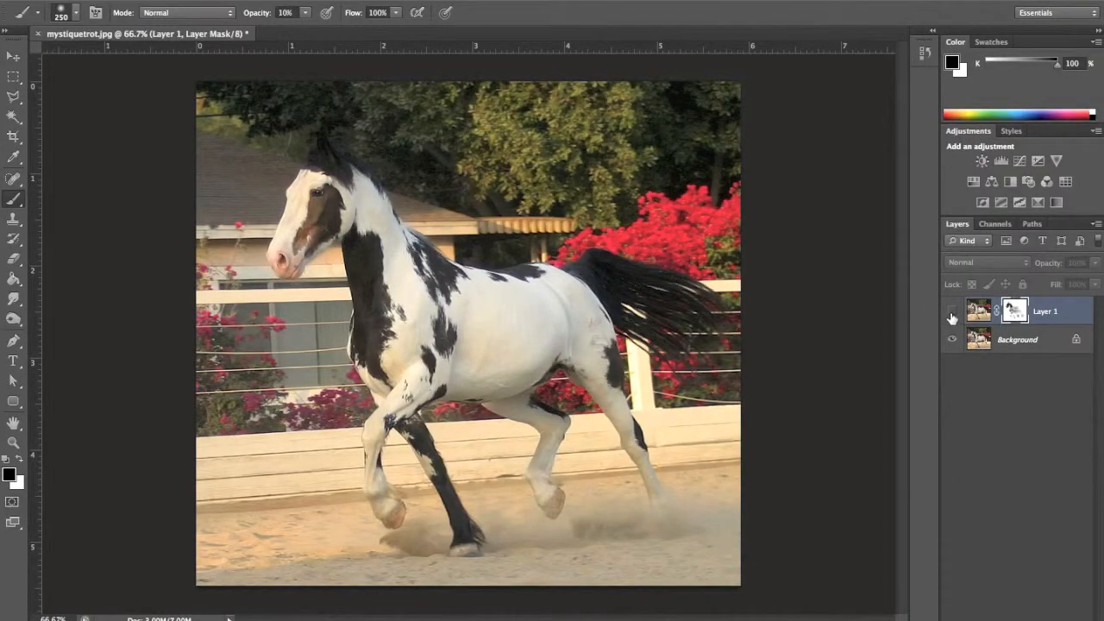
pyautogui.click(952, 314)
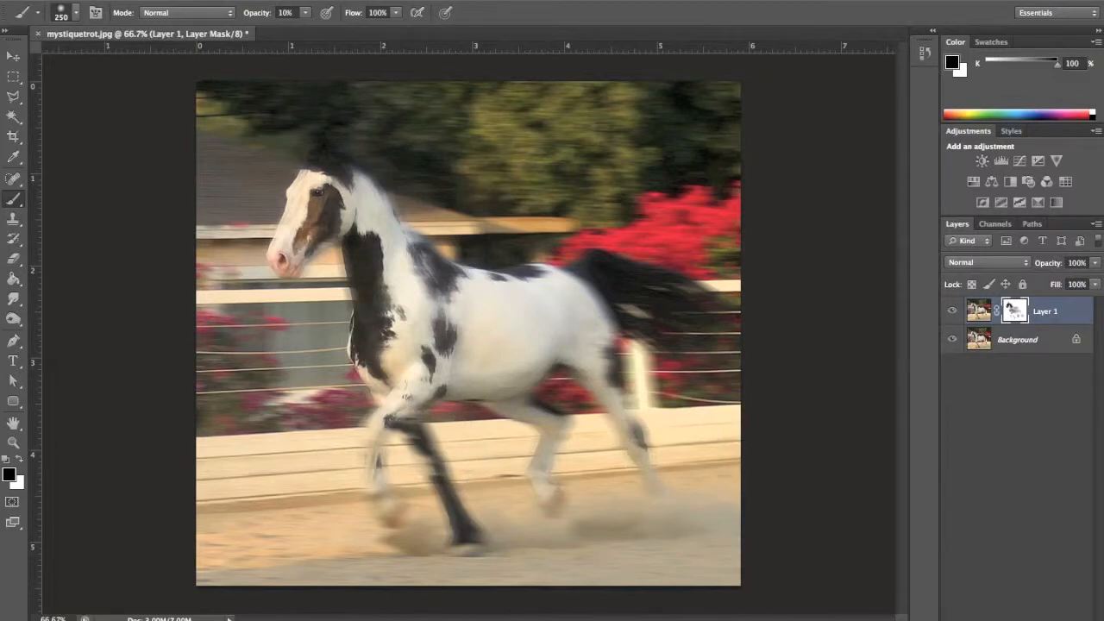
# - Add a Hue/Saturation adjustment layer above Layer 1 with saturation set to -100
pyautogui.click(1016, 618)
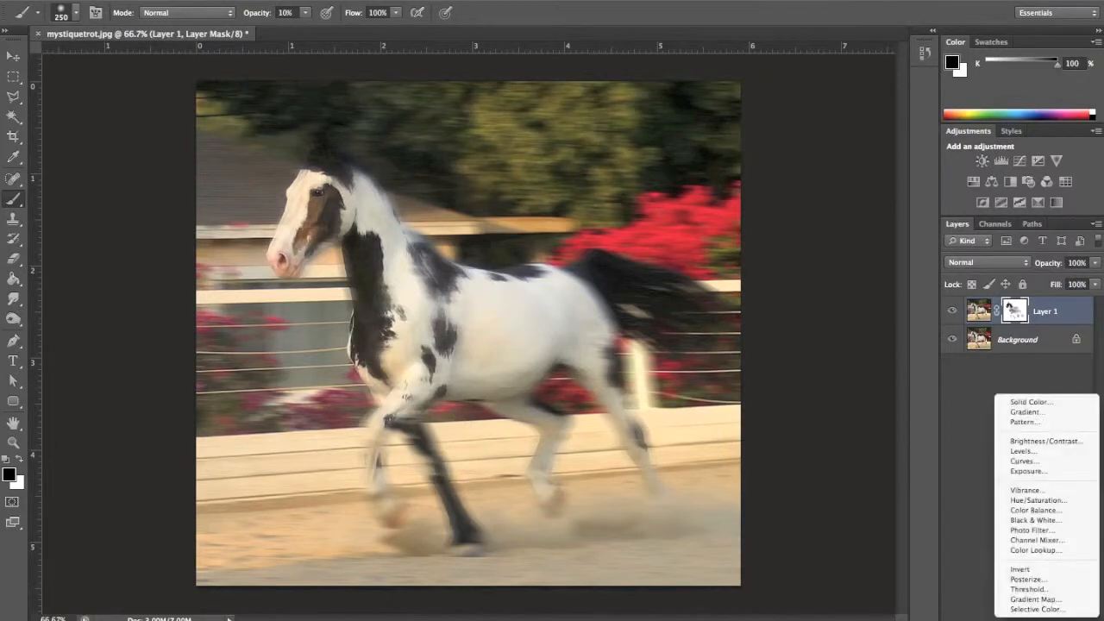
pyautogui.click(1034, 502)
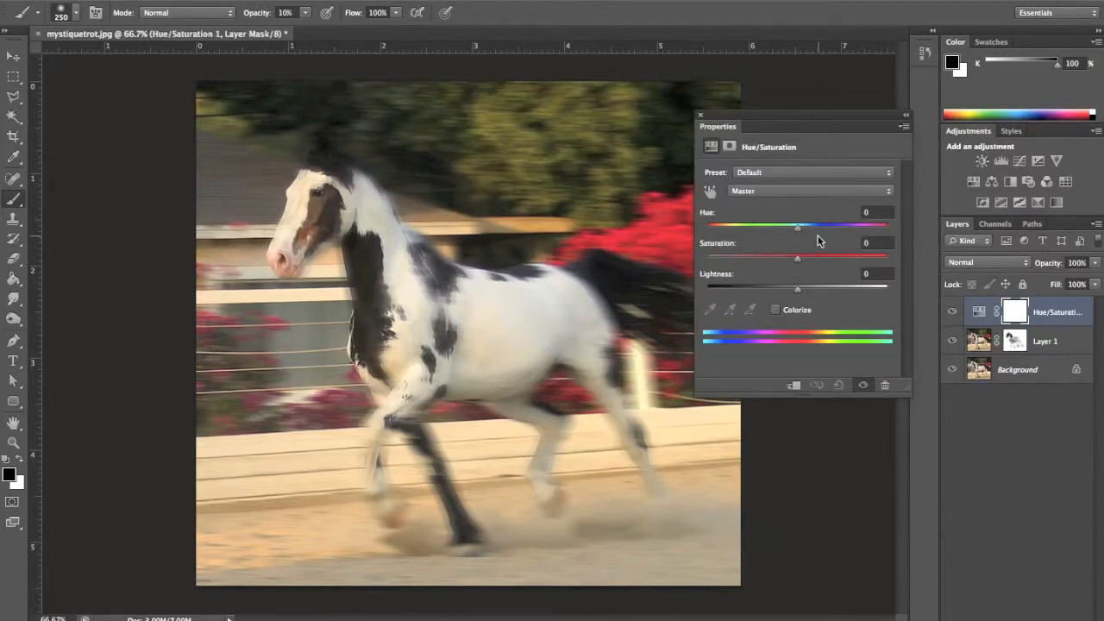
pyautogui.moveTo(797, 258); pyautogui.dragTo(729, 260)
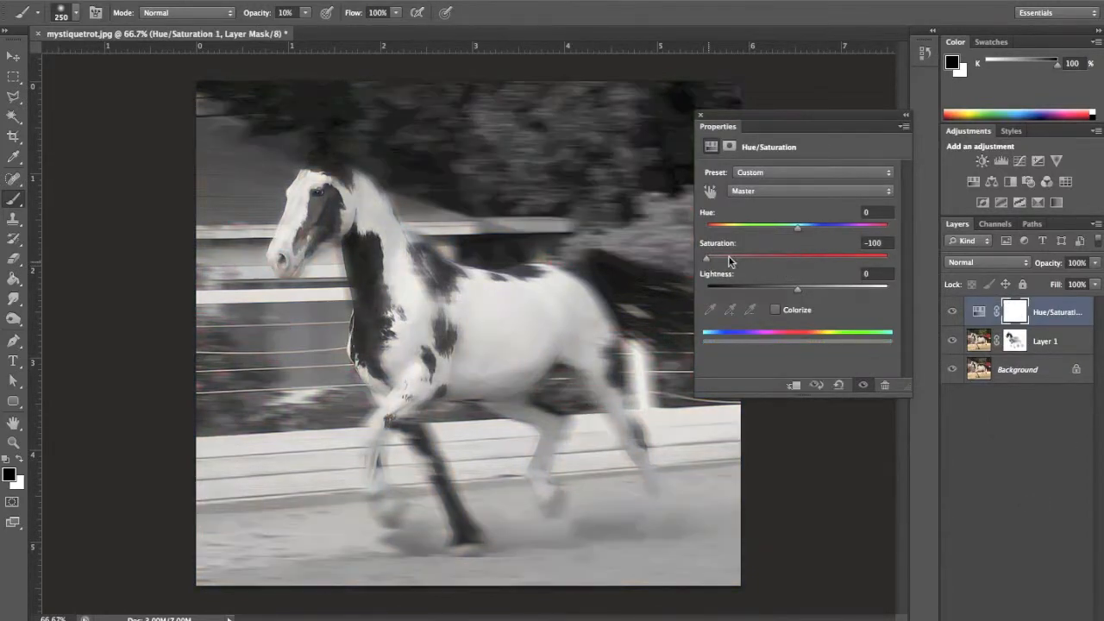
pyautogui.click(701, 116)
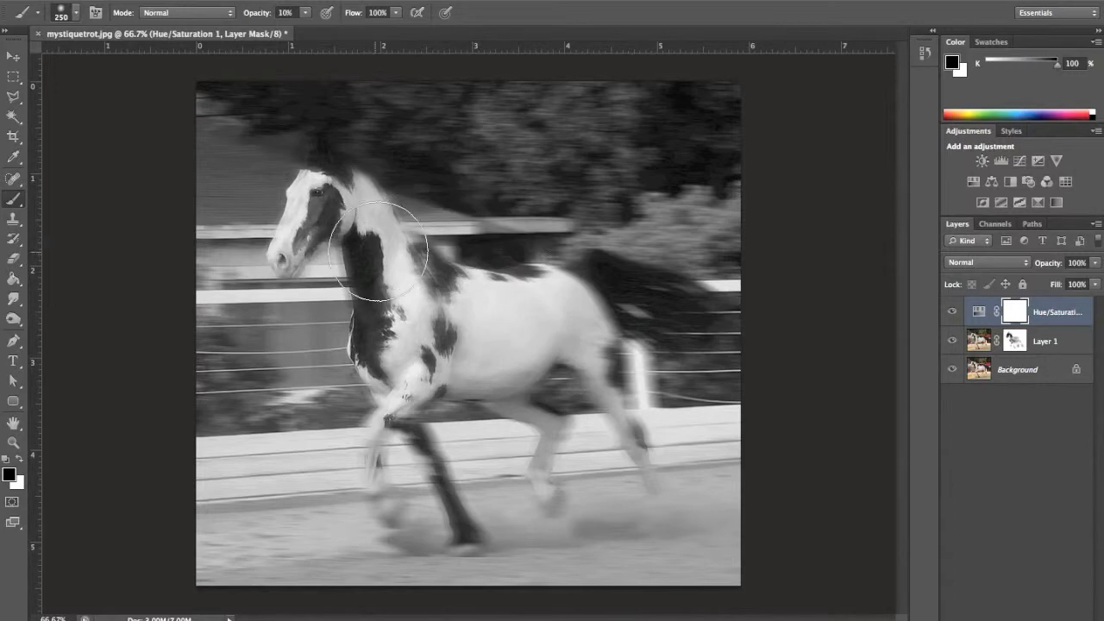
# - Resize the brush to 200 px and lightly paint the Hue/Saturation mask at 10% opacity over the horse's head, neck and shoulder
pyautogui.press(']')
pyautogui.press(']')
pyautogui.press(']')
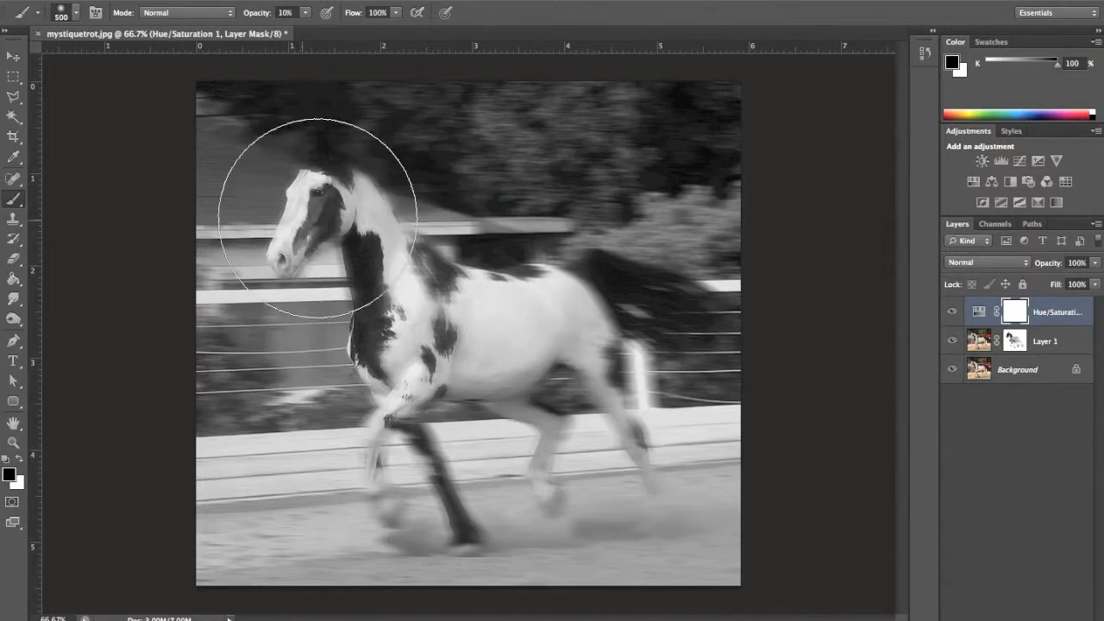
pyautogui.press('[')
pyautogui.press('[')
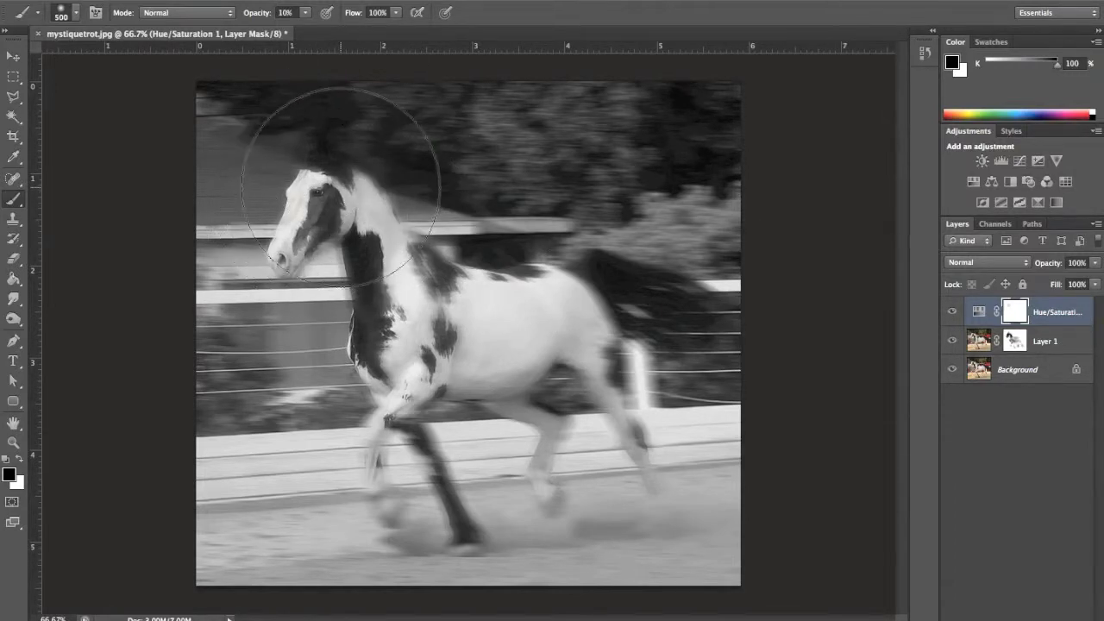
pyautogui.press('[')
pyautogui.press('[')
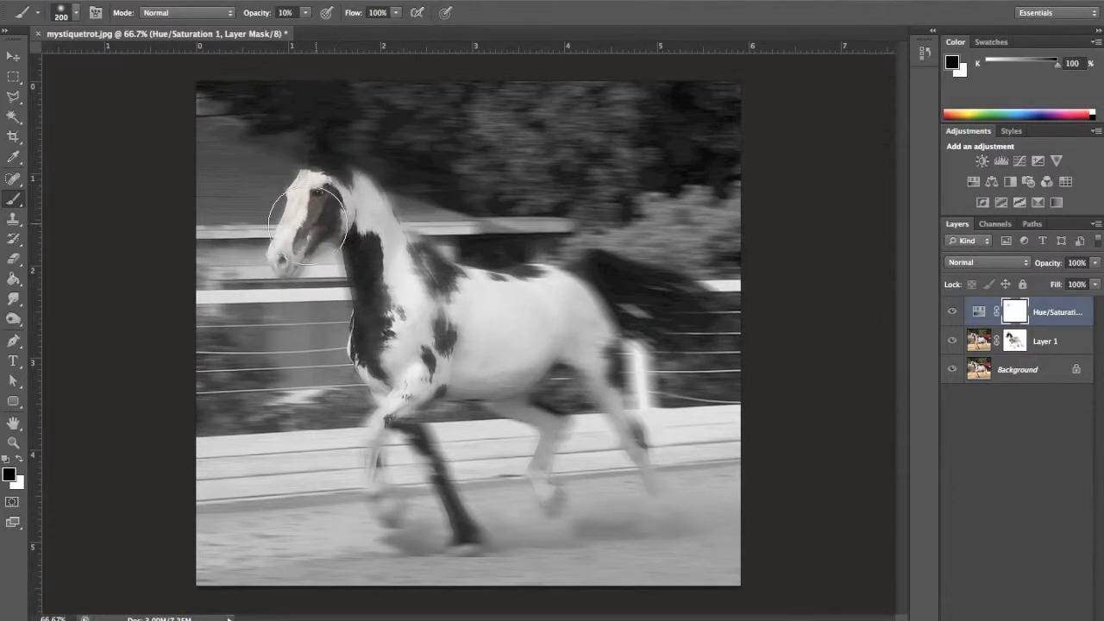
pyautogui.moveTo(352, 225)
pyautogui.mouseDown()
pyautogui.moveTo(379, 282)
pyautogui.moveTo(366, 242)
pyautogui.moveTo(375, 227)
pyautogui.moveTo(394, 318)
pyautogui.moveTo(401, 289)
pyautogui.moveTo(401, 316)
pyautogui.moveTo(404, 295)
pyautogui.moveTo(395, 298)
pyautogui.moveTo(419, 329)
pyautogui.moveTo(447, 303)
pyautogui.mouseUp()
pyautogui.moveTo(438, 340)
pyautogui.mouseDown()
pyautogui.moveTo(376, 293)
pyautogui.moveTo(363, 258)
pyautogui.moveTo(387, 267)
pyautogui.moveTo(321, 235)
pyautogui.moveTo(293, 233)
pyautogui.moveTo(289, 251)
pyautogui.moveTo(306, 245)
pyautogui.mouseUp()
# - Paint full colour back into the horse's head, neck and chest at 100% opacity, and mask the colour spill around the muzzle with white
pyautogui.press('0')
pyautogui.moveTo(307, 202)
pyautogui.mouseDown()
pyautogui.moveTo(316, 185)
pyautogui.moveTo(347, 186)
pyautogui.mouseUp()
pyautogui.moveTo(393, 276); pyautogui.dragTo(408, 357)
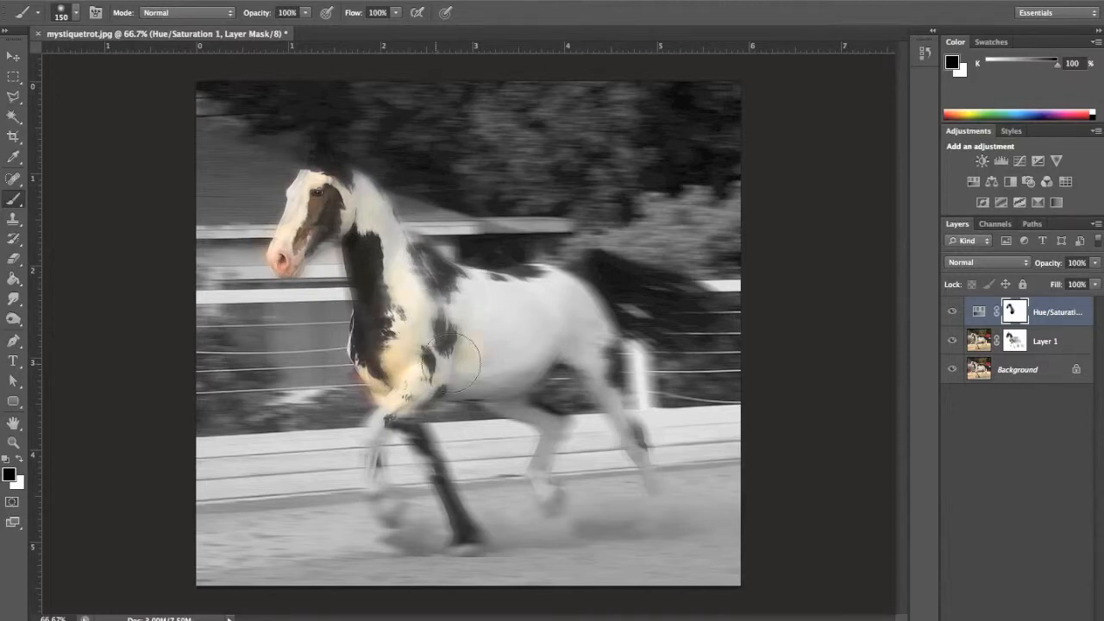
pyautogui.press('x')
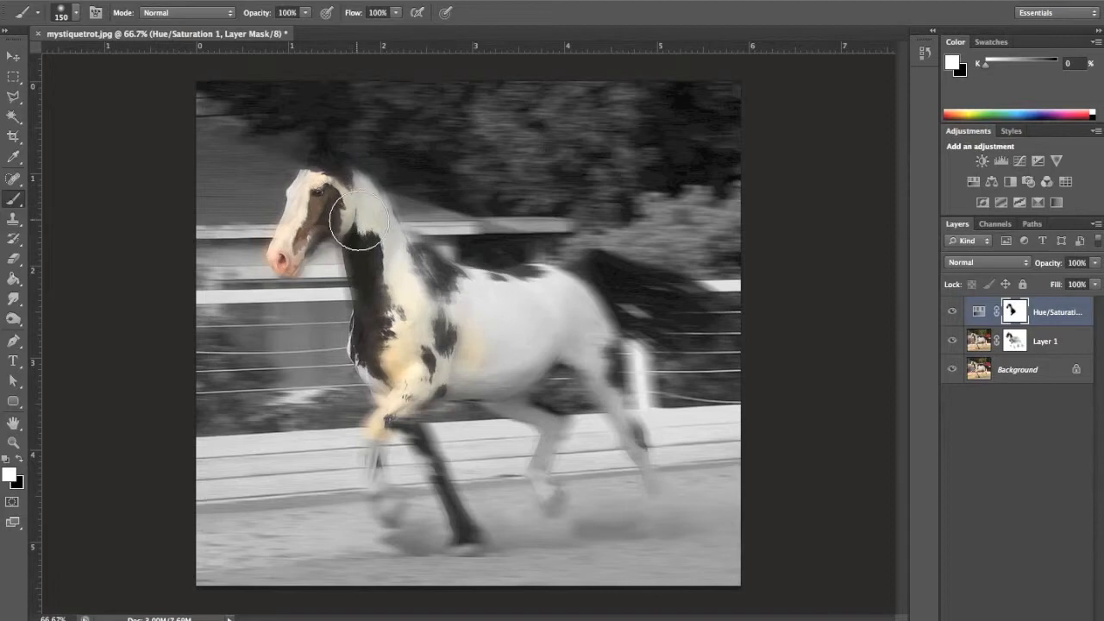
# - Paint black on the Hue/Saturation mask over the horse's belly, barrel and shoulder to bring back their colour
pyautogui.press('x')
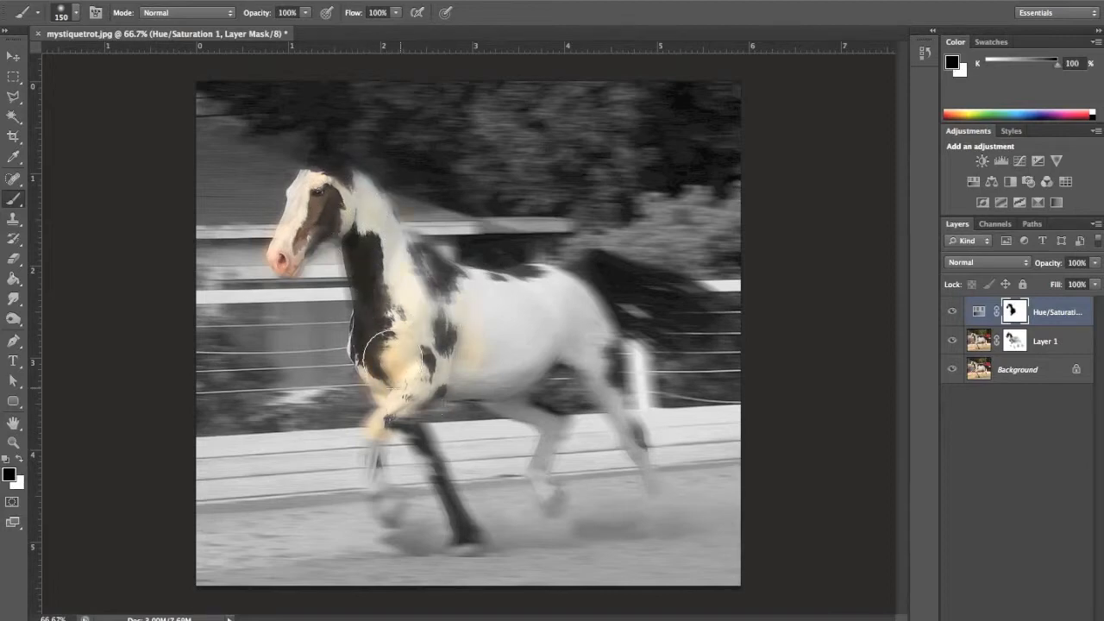
pyautogui.moveTo(469, 377); pyautogui.dragTo(490, 356)
pyautogui.moveTo(444, 304); pyautogui.dragTo(467, 284)
# - Paint white on the Hue/Saturation mask to remove colour around the chest edge, belly and raised front leg
pyautogui.press('x')
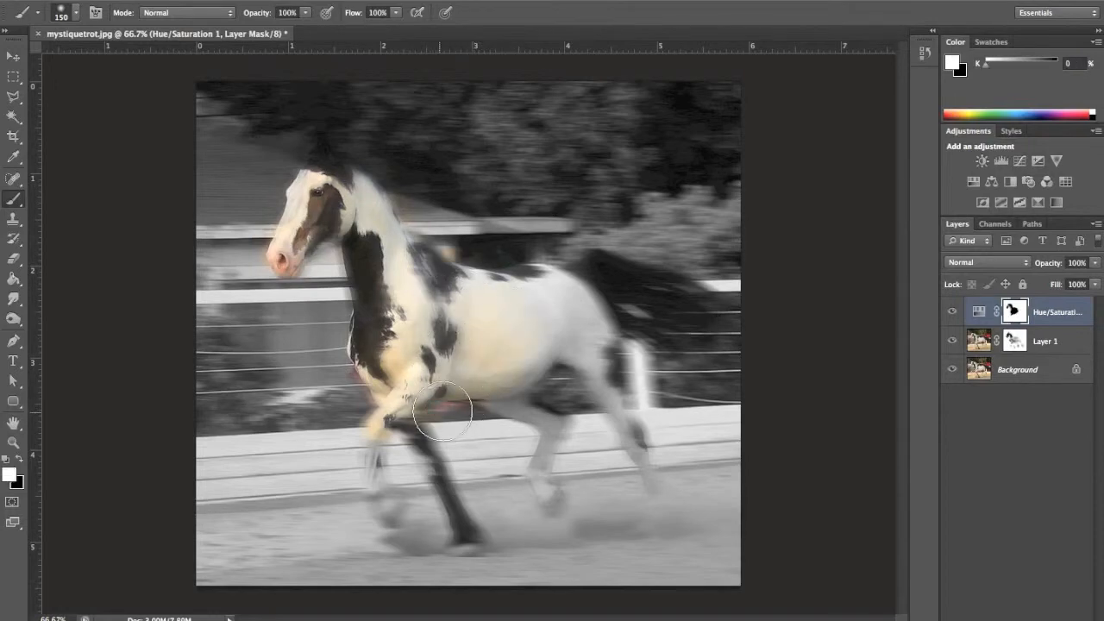
pyautogui.moveTo(354, 381); pyautogui.dragTo(352, 365)
pyautogui.moveTo(414, 374); pyautogui.dragTo(395, 361)
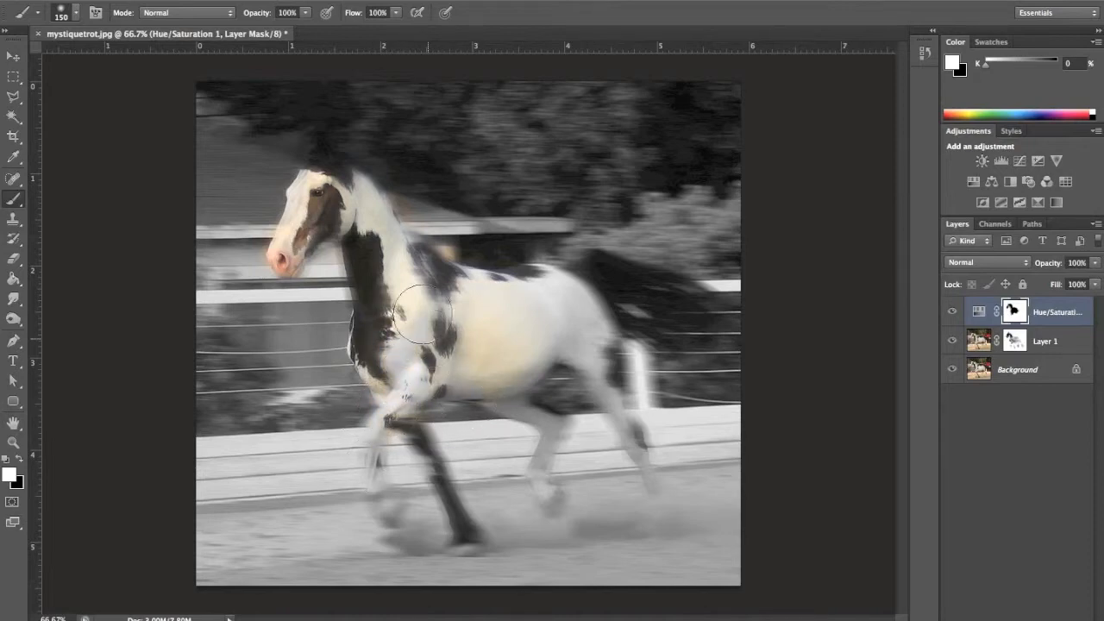